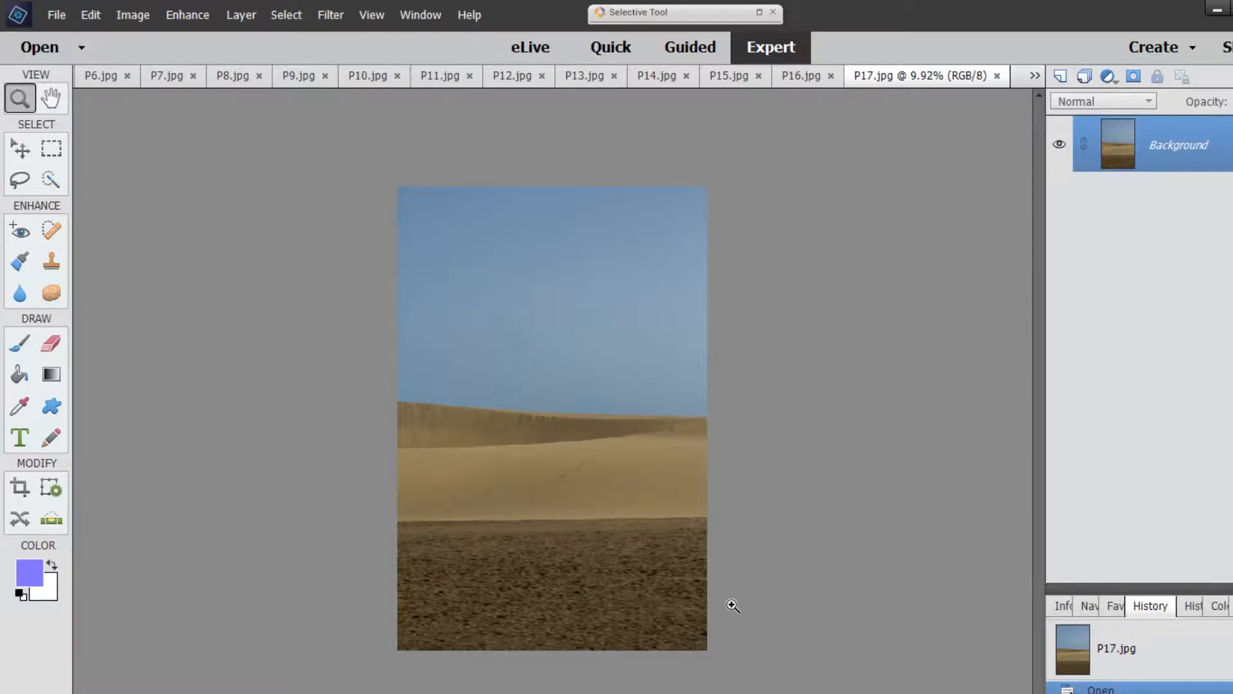
Step: Start the Photomerge Panorama guided edit with the open desert photos
{"action": "left_click", "coordinate": [692, 49]}
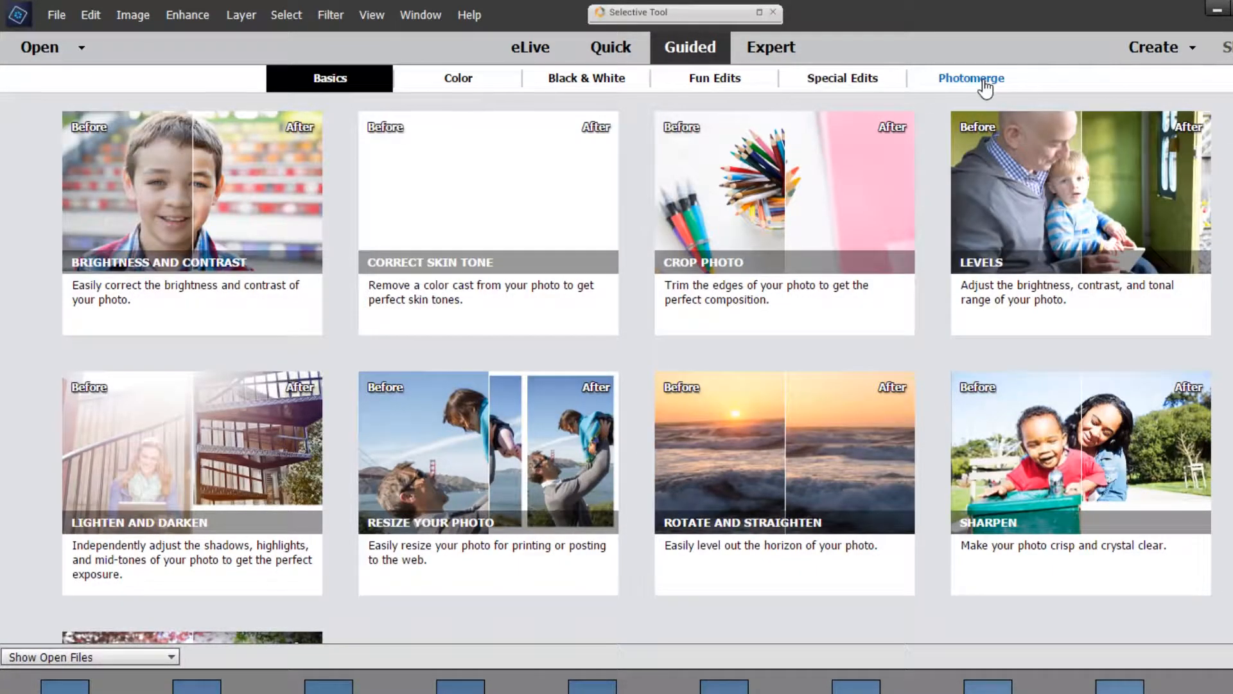
{"action": "left_click", "coordinate": [984, 82]}
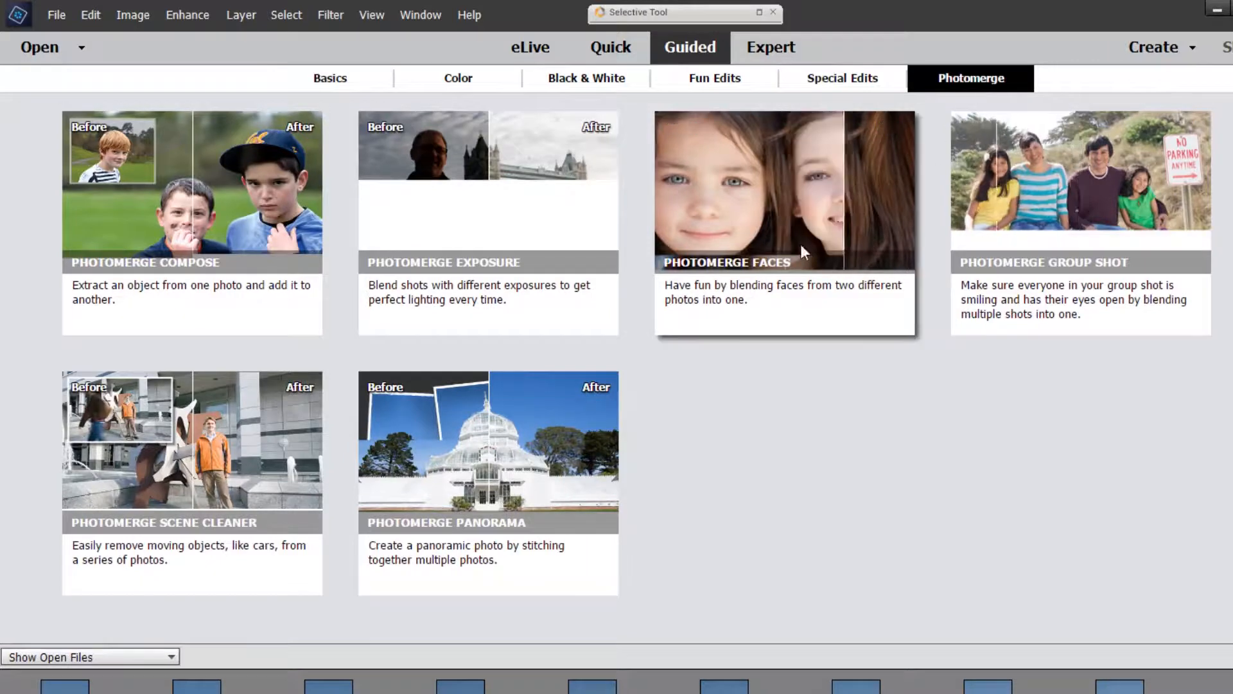
{"action": "left_click", "coordinate": [560, 442]}
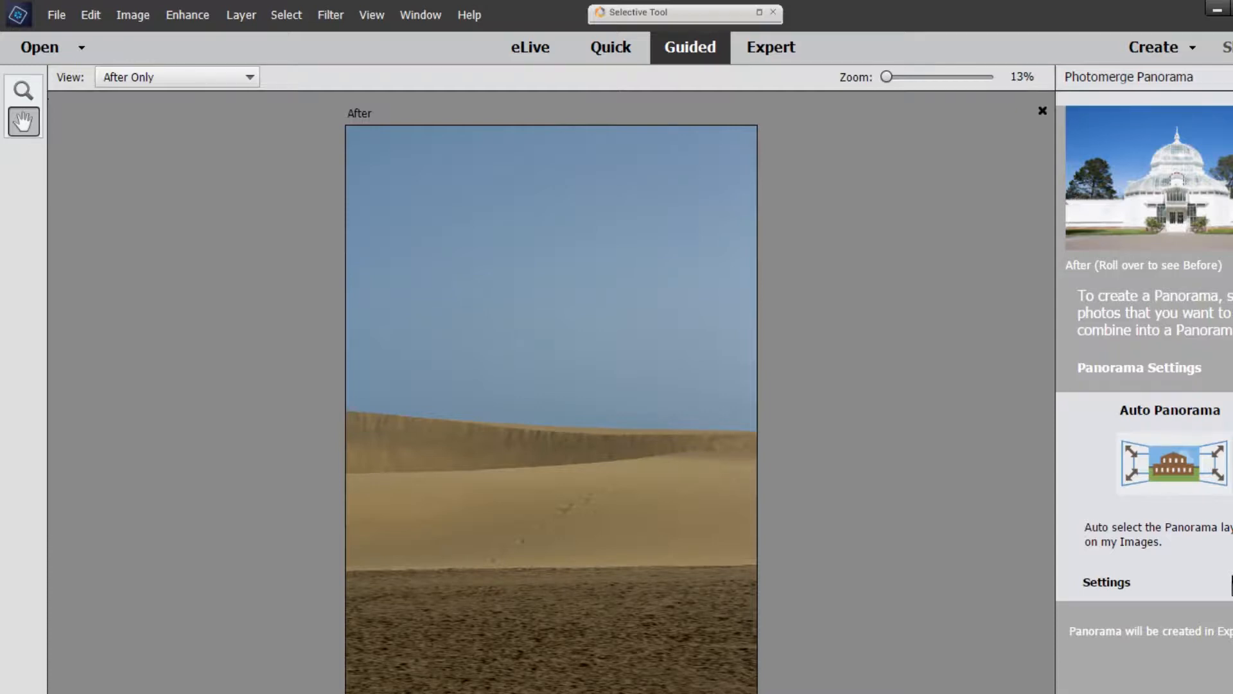
Step: Enable Vignette Removal, Geometric Distortion Correction and Content Aware Fill of transparent areas for the panorama
{"action": "left_click", "coordinate": [1229, 582]}
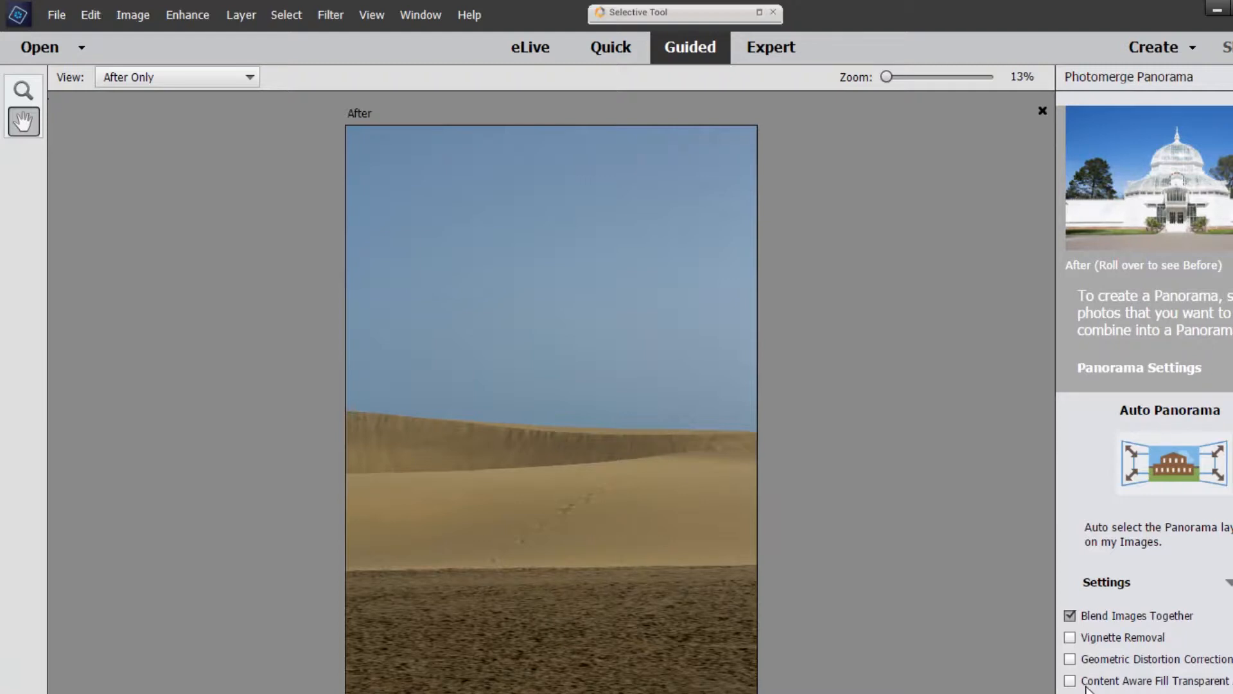
{"action": "left_click", "coordinate": [1070, 639]}
{"action": "left_click", "coordinate": [1070, 662]}
{"action": "left_click", "coordinate": [1071, 682]}
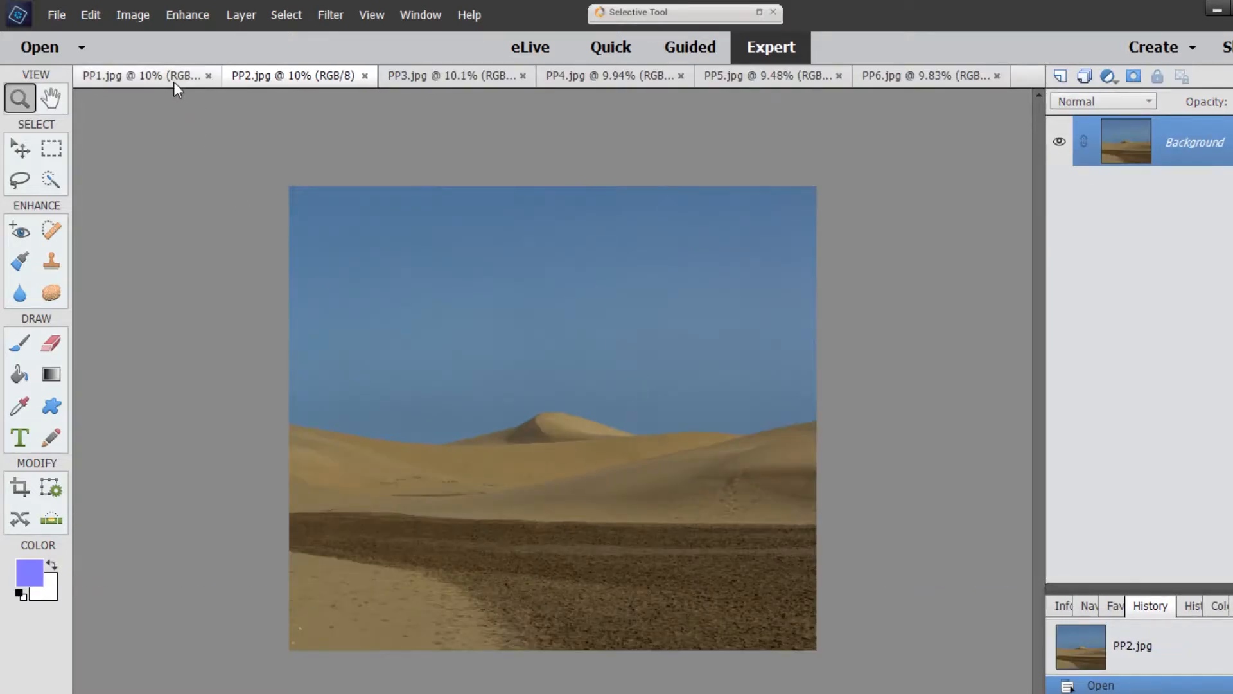
Step: Review the partial panoramas PP1.jpg to PP6.jpg, comparing the wider PP5.jpg and PP6.jpg with each other
{"action": "left_click", "coordinate": [174, 77]}
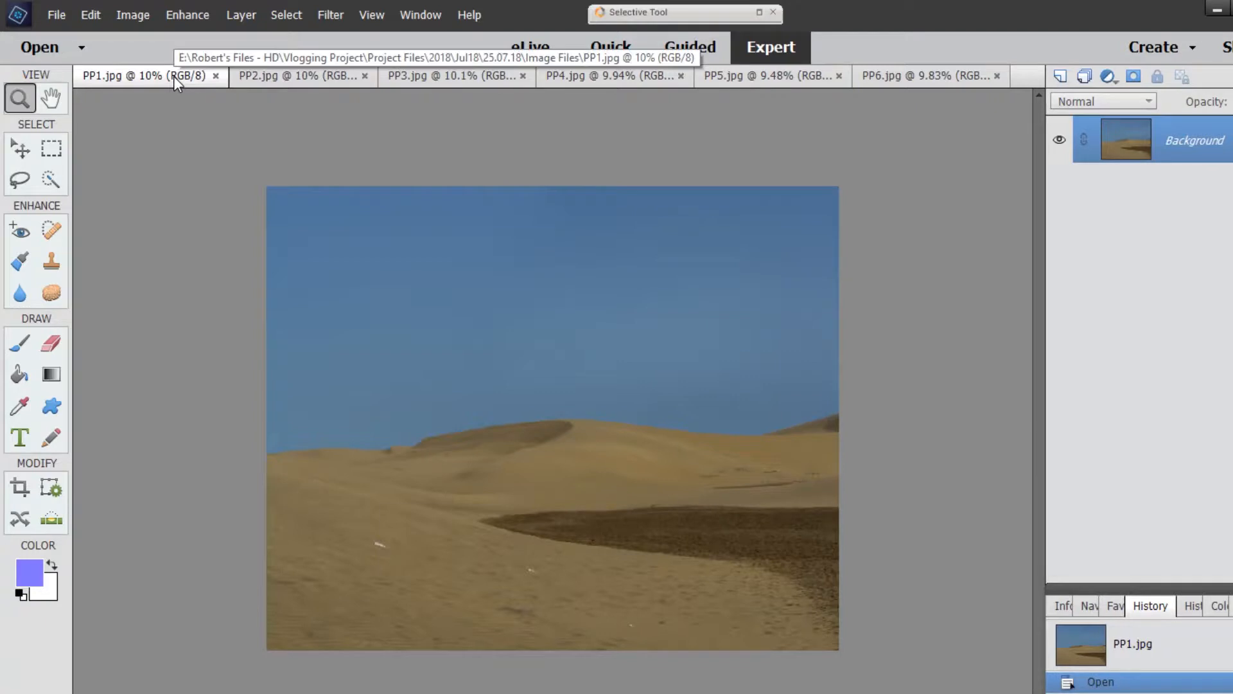
{"action": "left_click", "coordinate": [284, 76]}
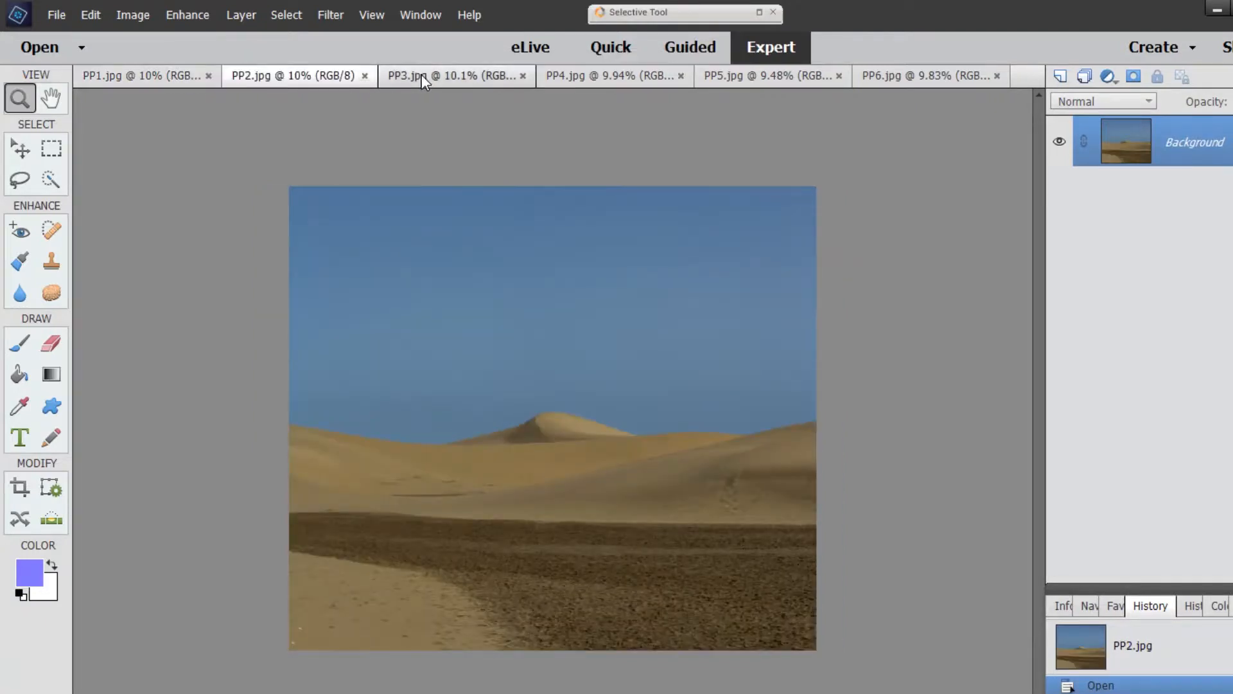
{"action": "left_click", "coordinate": [421, 75]}
{"action": "left_click", "coordinate": [606, 77]}
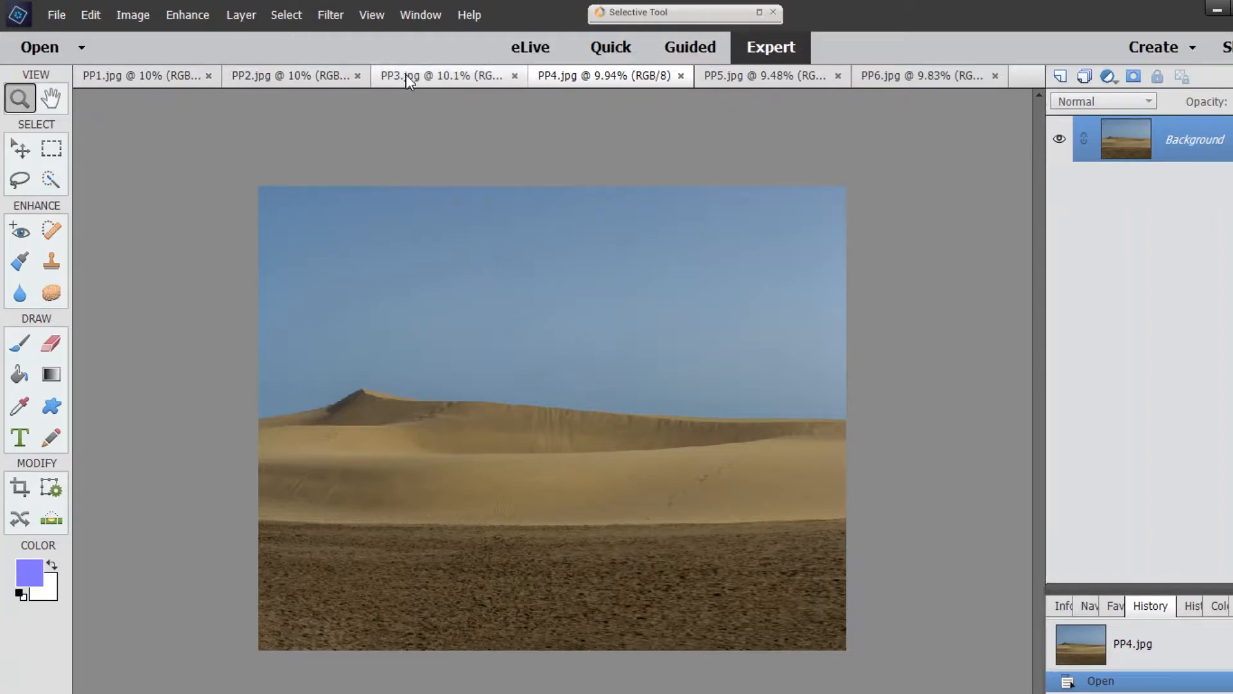
{"action": "left_click", "coordinate": [794, 82]}
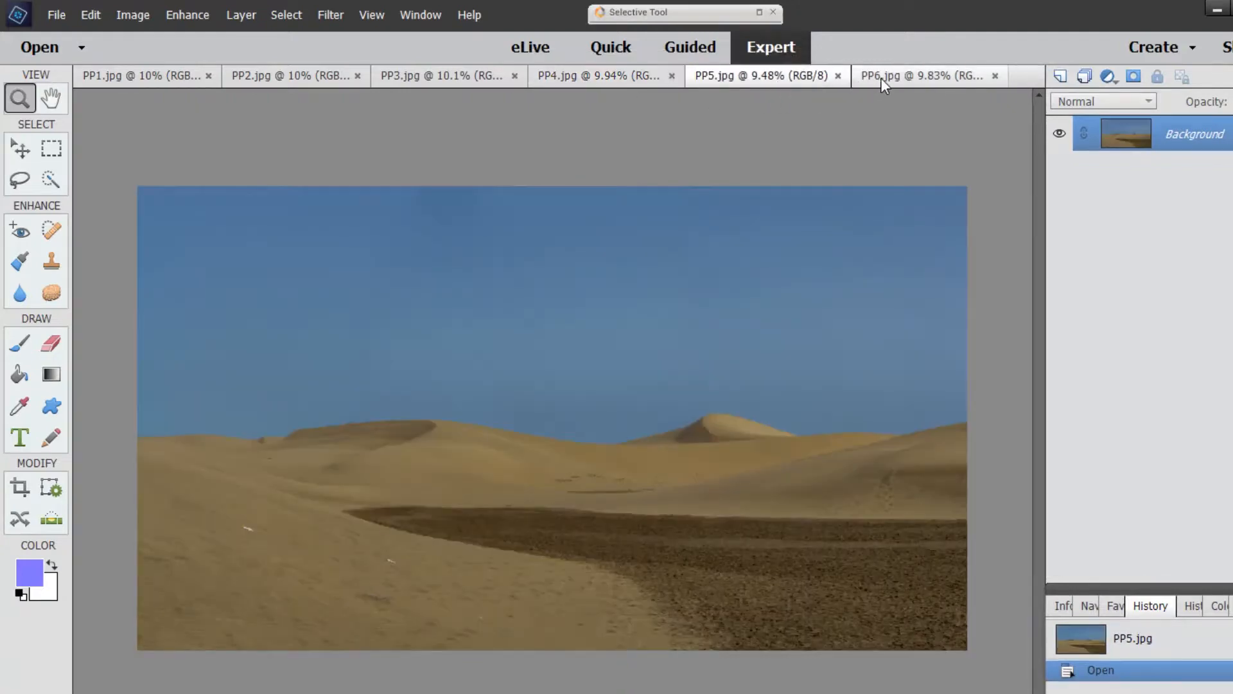
{"action": "left_click", "coordinate": [883, 78]}
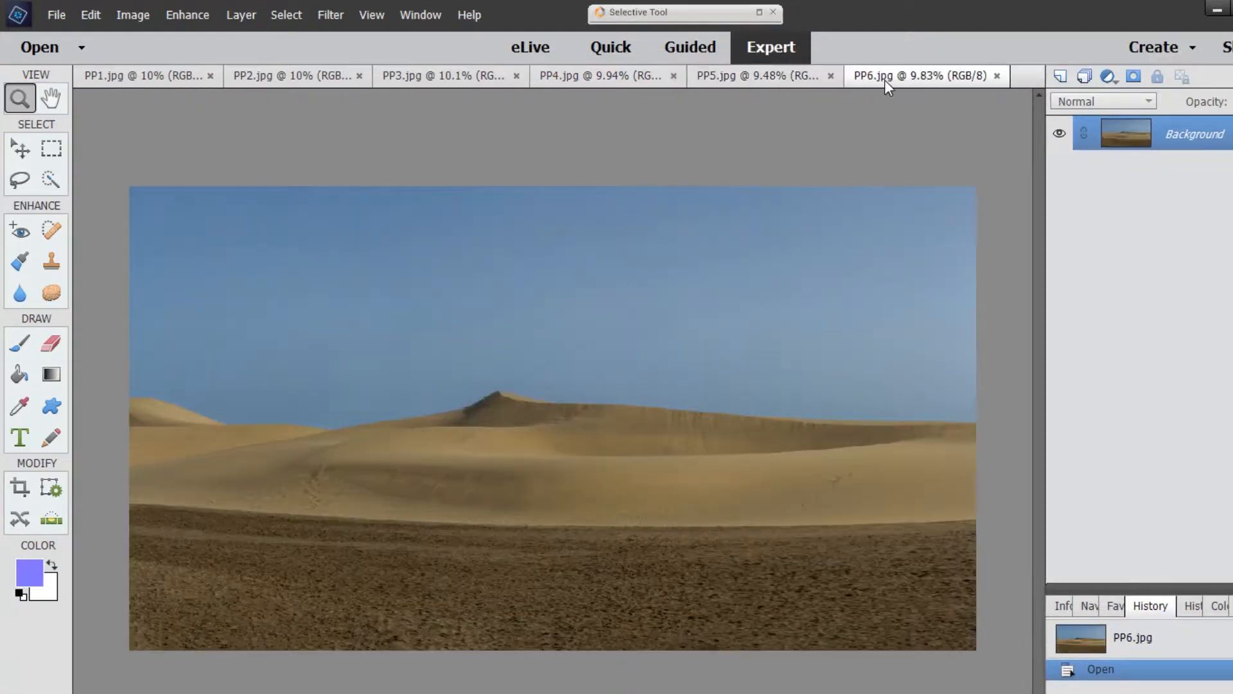
{"action": "left_click", "coordinate": [789, 78]}
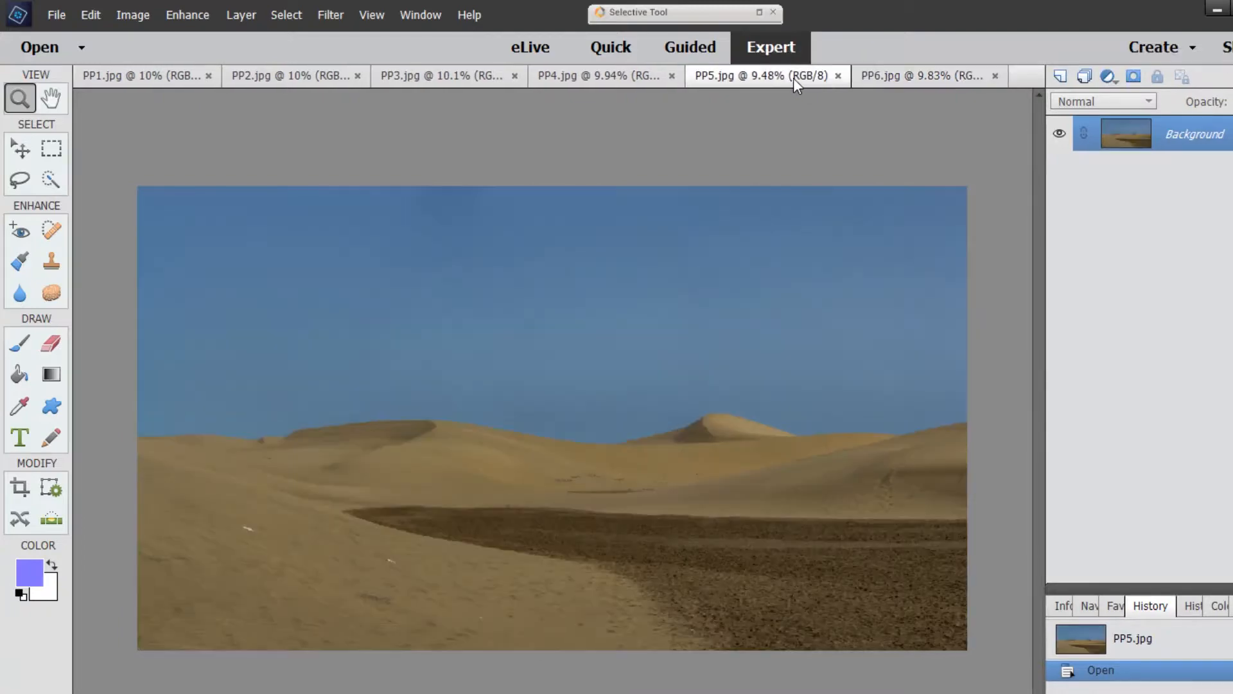
{"action": "left_click", "coordinate": [896, 80]}
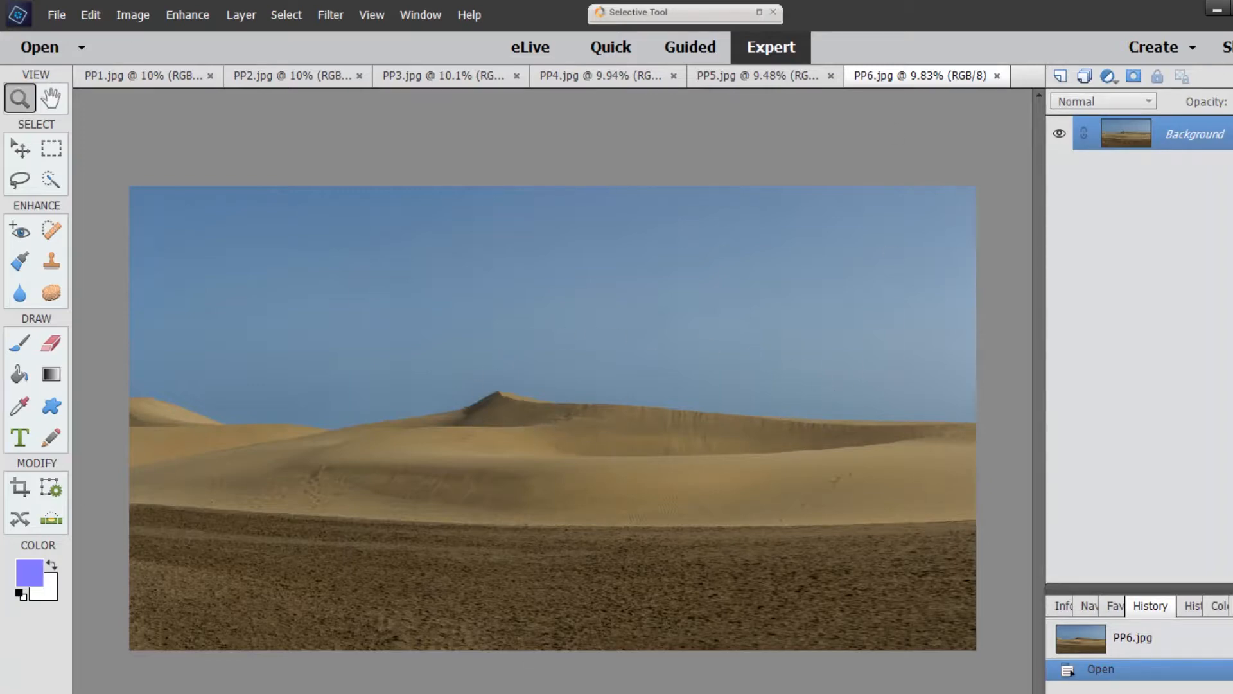
Step: Inspect the Super Pano.psd horizon at 50% for stitching flaws, from its right end to the far-left dunes
{"action": "mouse_move", "coordinate": [216, 693]}
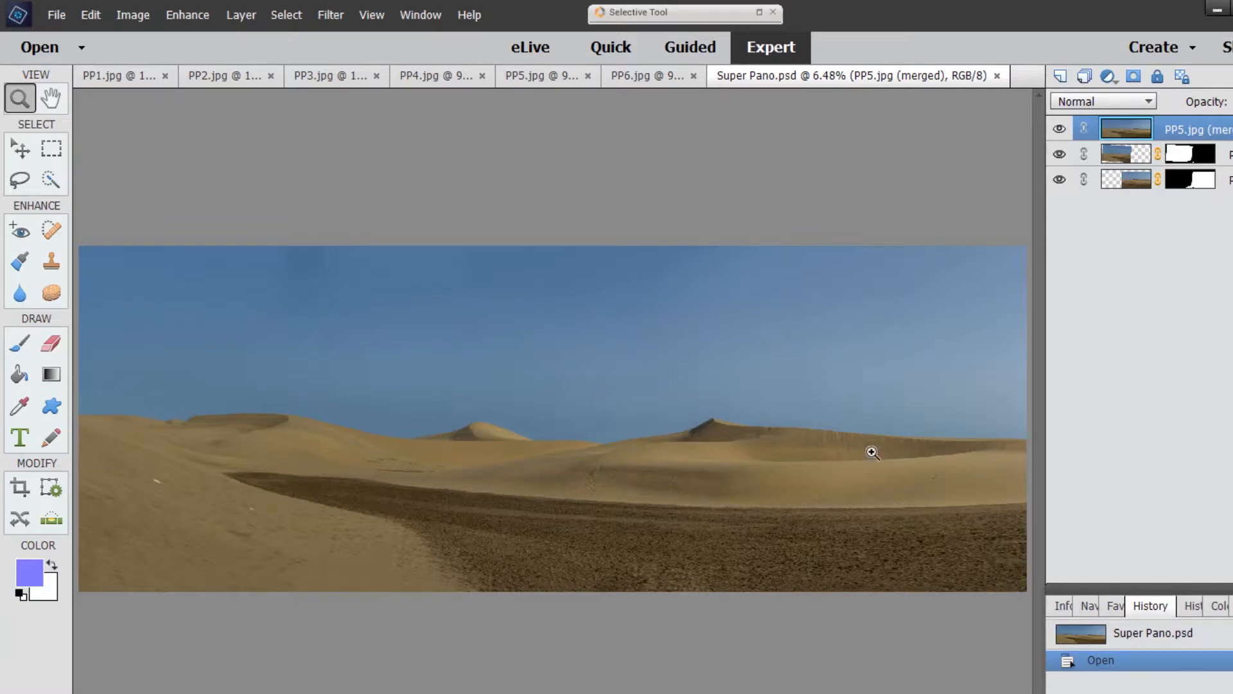
{"action": "left_click", "coordinate": [969, 445]}
{"action": "scroll", "coordinate": [967, 446], "scroll_direction": "up", "scroll_amount": 3}
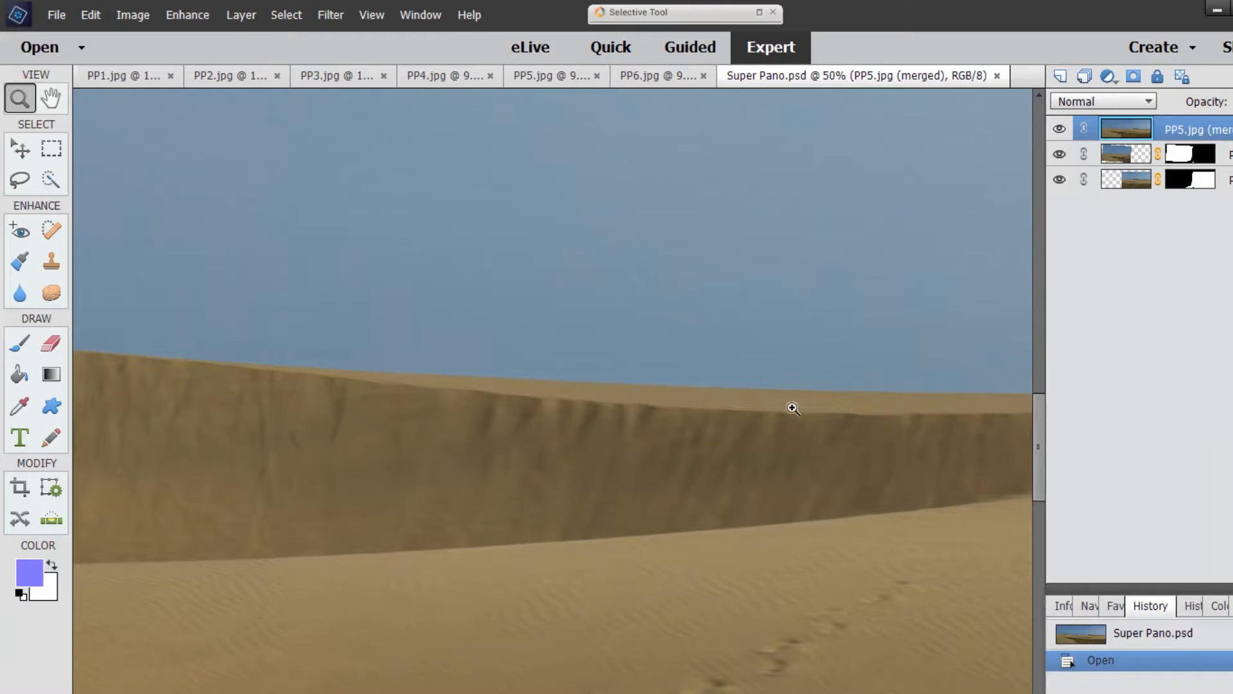
{"action": "left_click_drag", "start_coordinate": [666, 411], "coordinate": [957, 418]}
{"action": "left_click_drag", "start_coordinate": [502, 399], "coordinate": [899, 409]}
{"action": "left_click_drag", "start_coordinate": [491, 369], "coordinate": [733, 364]}
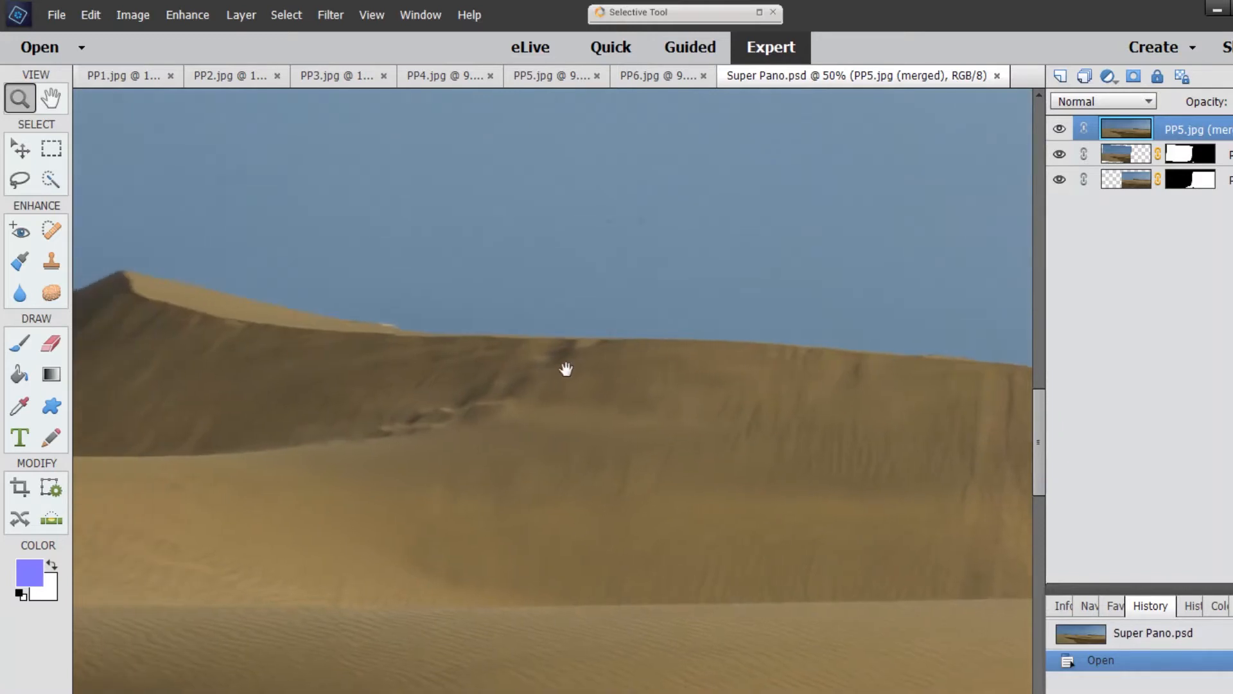
{"action": "left_click_drag", "start_coordinate": [542, 366], "coordinate": [716, 372]}
{"action": "left_click_drag", "start_coordinate": [395, 379], "coordinate": [707, 336]}
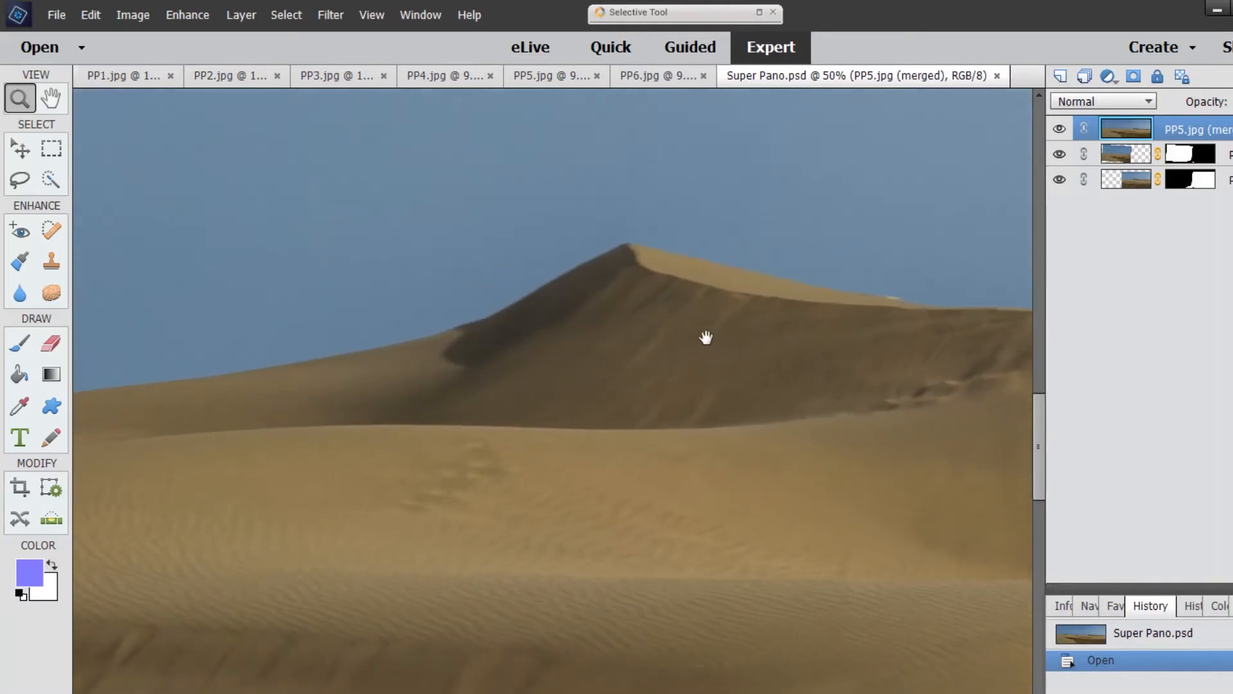
{"action": "left_click_drag", "start_coordinate": [377, 398], "coordinate": [664, 352]}
{"action": "left_click_drag", "start_coordinate": [358, 402], "coordinate": [760, 388]}
{"action": "left_click_drag", "start_coordinate": [274, 385], "coordinate": [501, 377]}
{"action": "left_click_drag", "start_coordinate": [334, 386], "coordinate": [599, 456]}
{"action": "left_click_drag", "start_coordinate": [308, 449], "coordinate": [648, 405]}
{"action": "left_click_drag", "start_coordinate": [375, 424], "coordinate": [550, 408]}
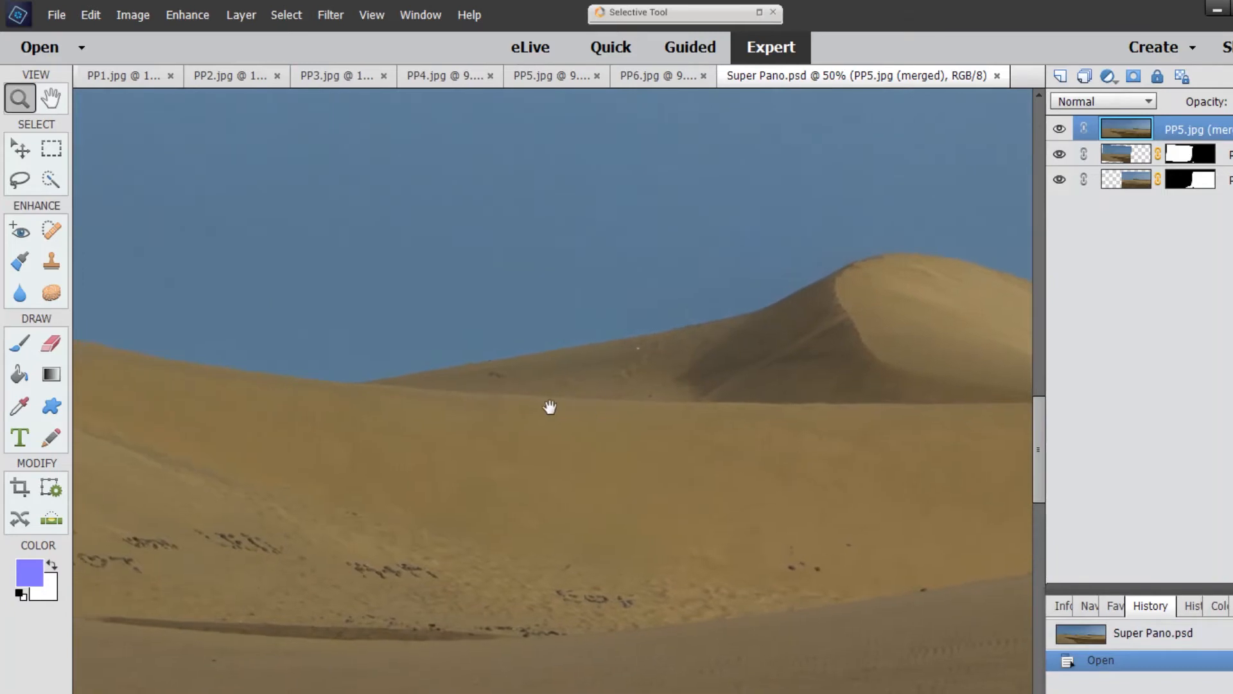
{"action": "left_click_drag", "start_coordinate": [372, 388], "coordinate": [675, 424]}
{"action": "left_click_drag", "start_coordinate": [352, 396], "coordinate": [666, 429]}
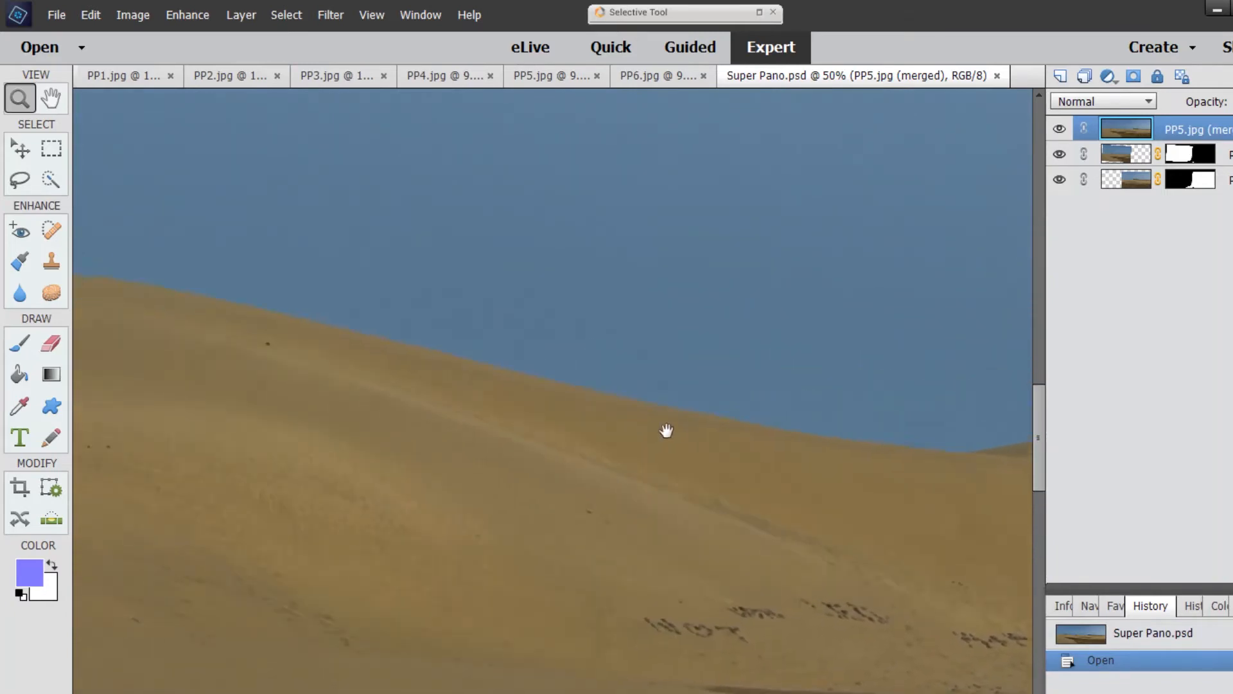
{"action": "left_click_drag", "start_coordinate": [399, 369], "coordinate": [624, 396]}
{"action": "left_click_drag", "start_coordinate": [321, 379], "coordinate": [851, 411]}
{"action": "left_click_drag", "start_coordinate": [311, 433], "coordinate": [625, 377]}
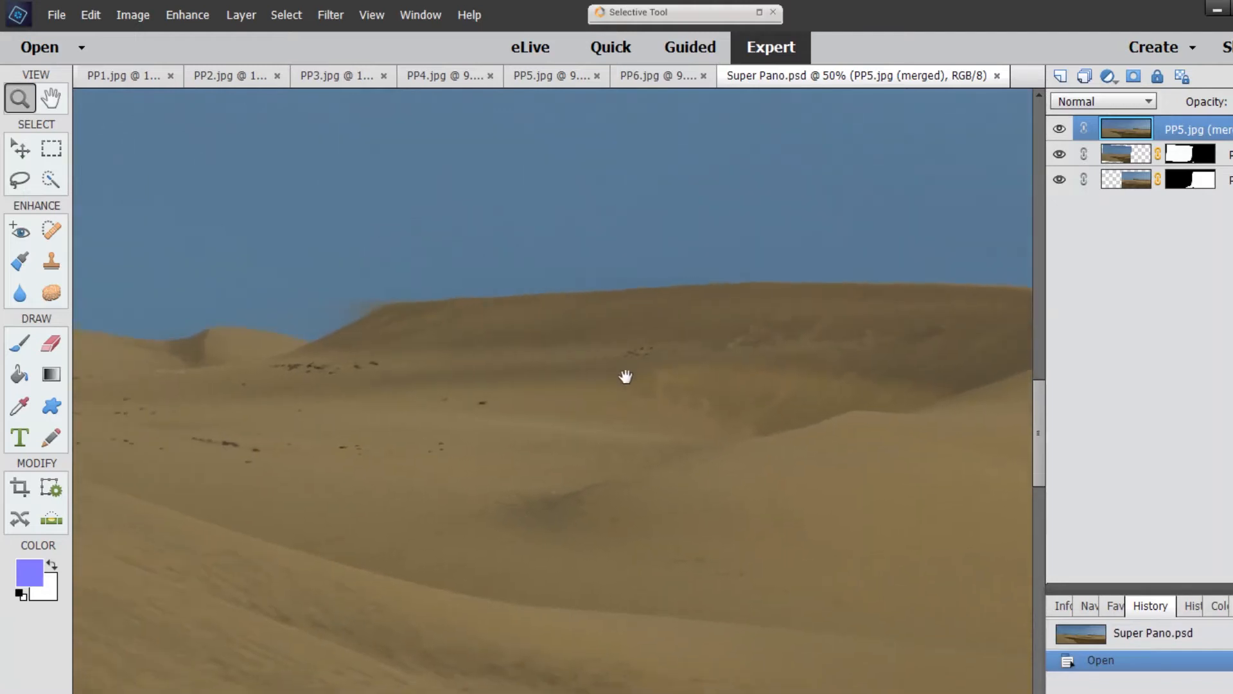
Step: Examine the blurred dune edge near the left end of the panorama's horizon at 100%
{"action": "left_click_drag", "start_coordinate": [440, 378], "coordinate": [532, 411]}
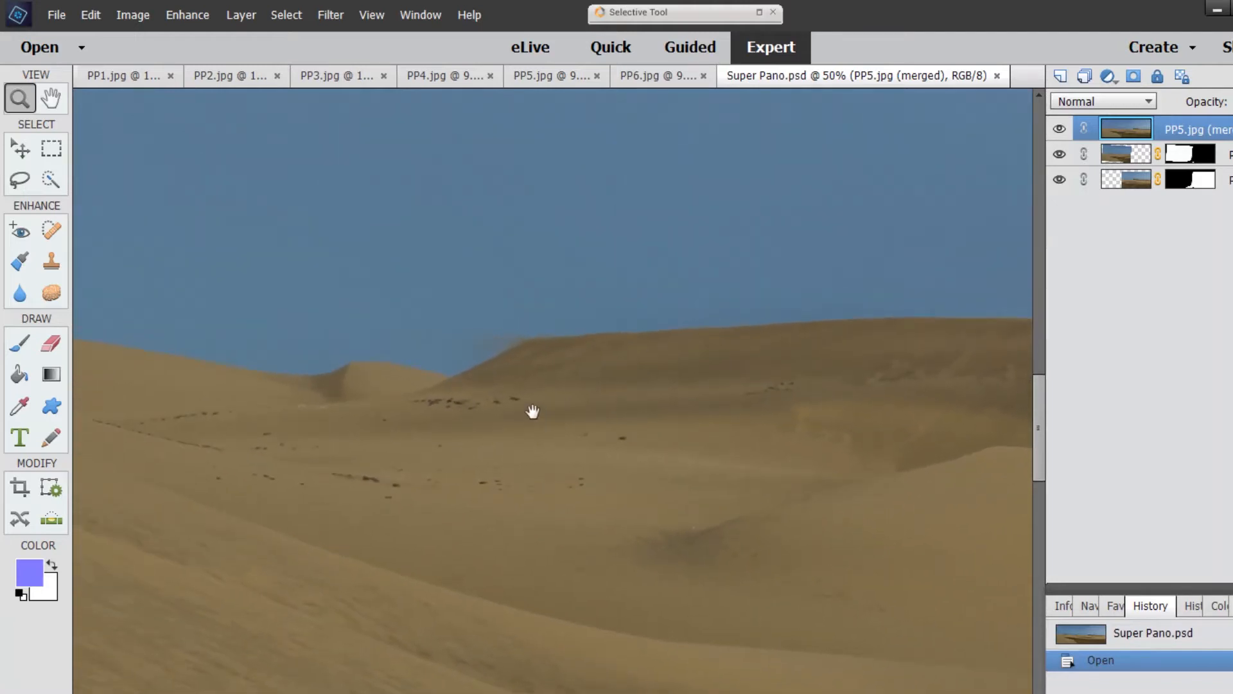
{"action": "left_click", "coordinate": [530, 345]}
{"action": "left_click", "coordinate": [530, 346]}
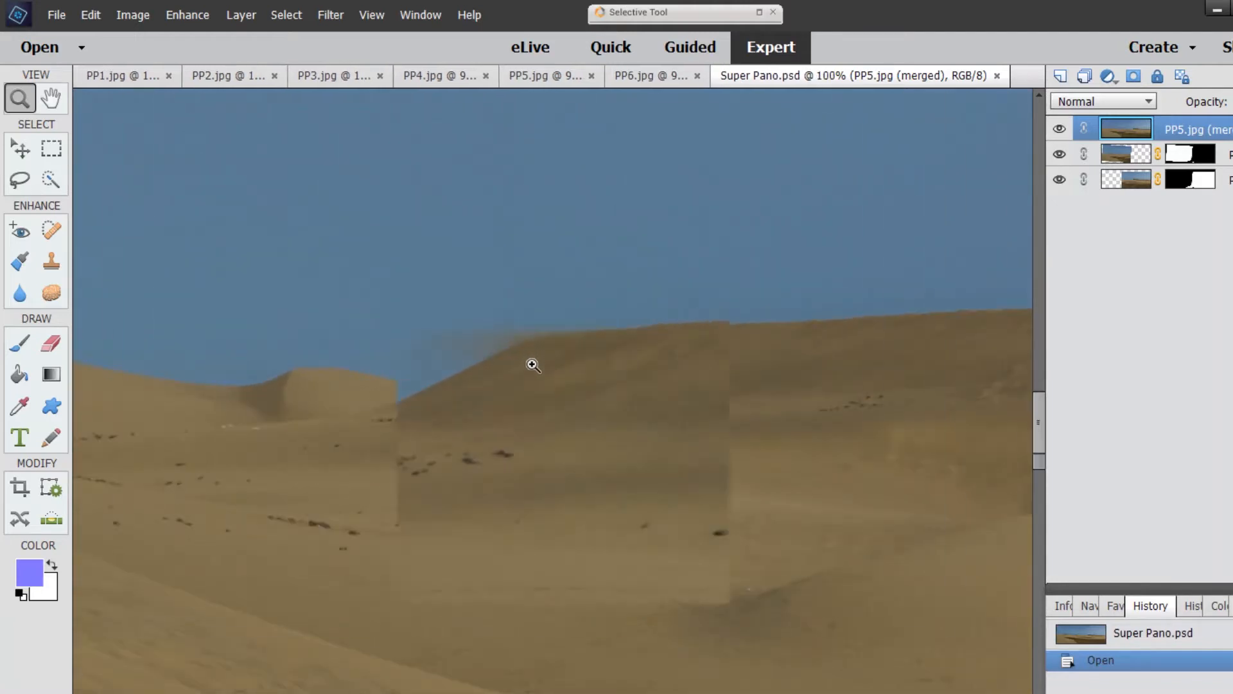